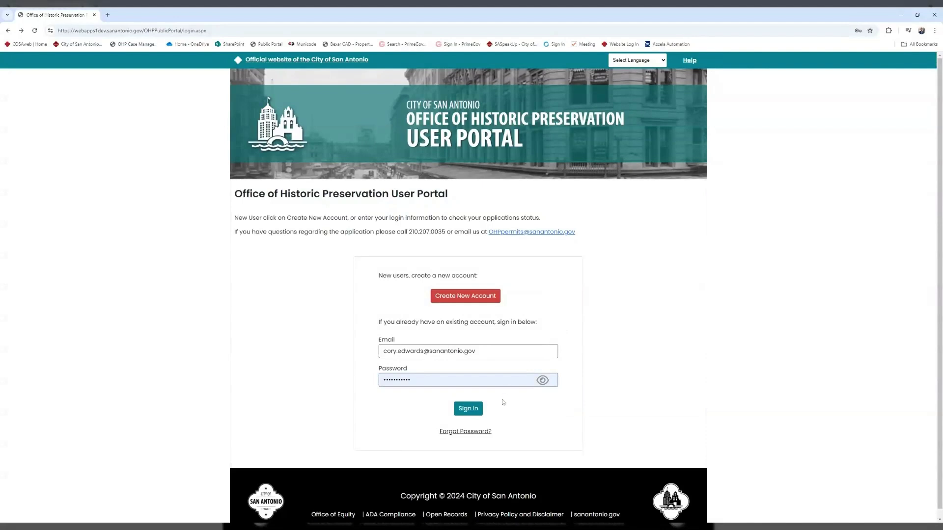
- Sign in, start a new account and fill John Doe, John's Construction and the primary phone
click(468, 409)
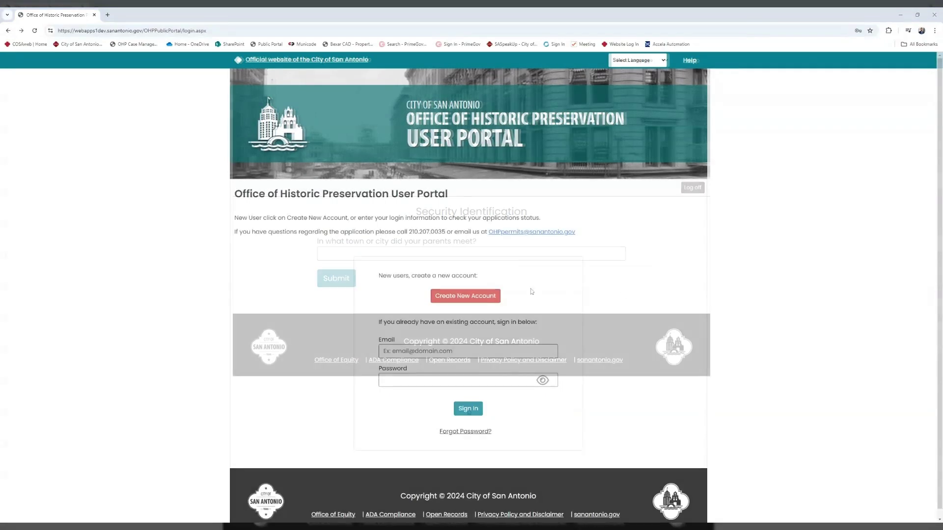
click(485, 298)
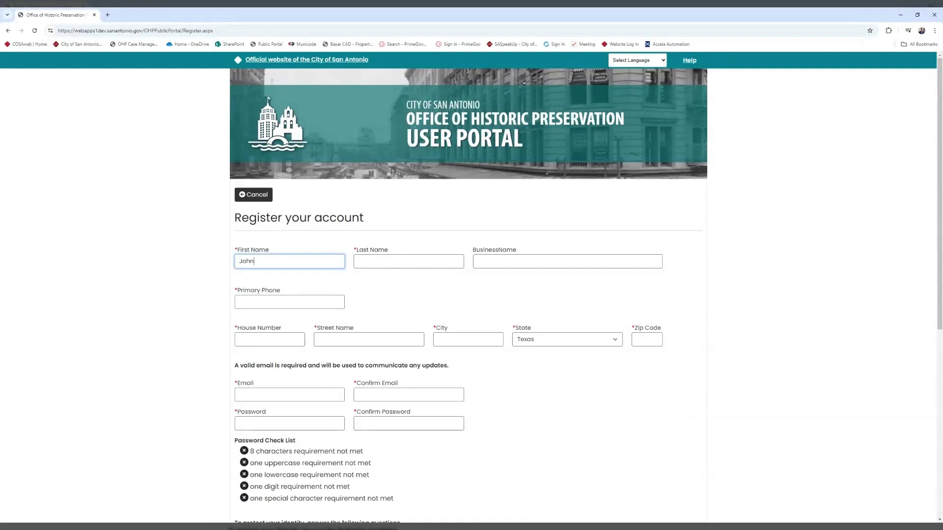
key(Tab)
key(Tab)
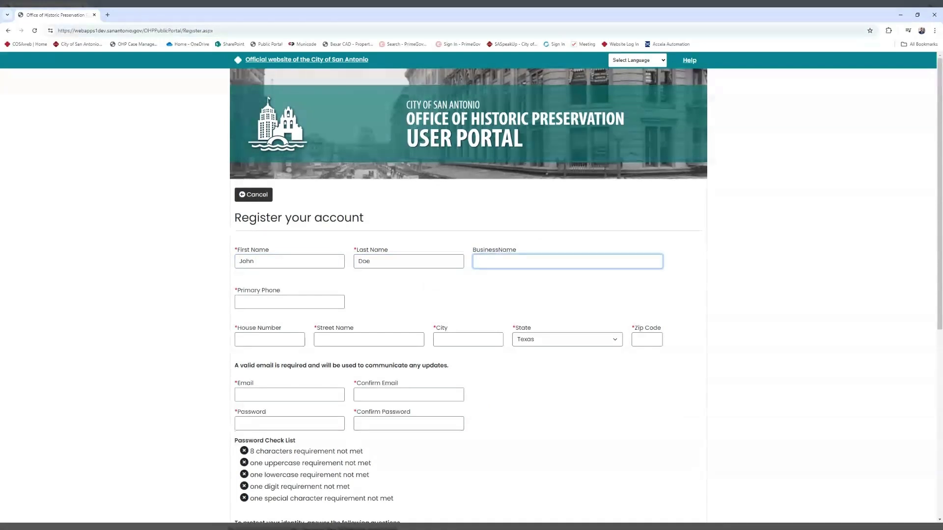
text(John's C)
text(onstruction)
click(281, 300)
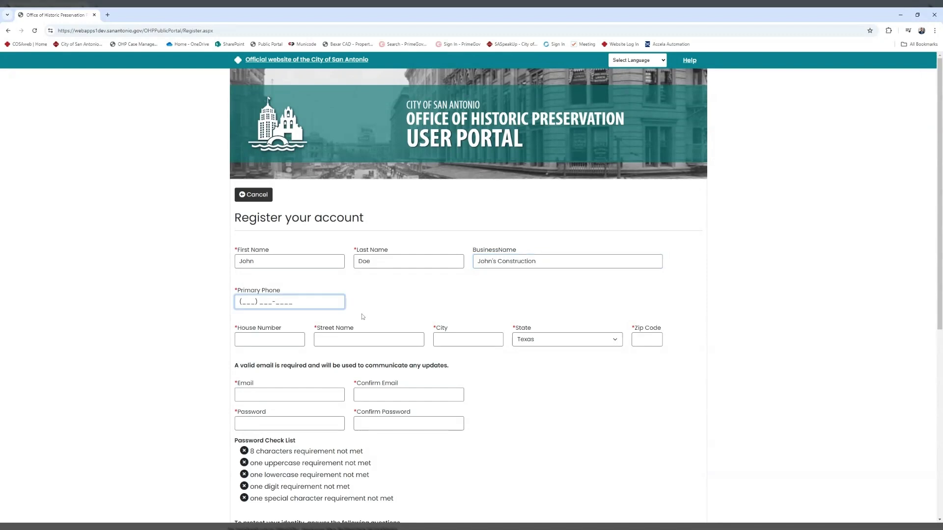
scroll(361, 316, down, 1)
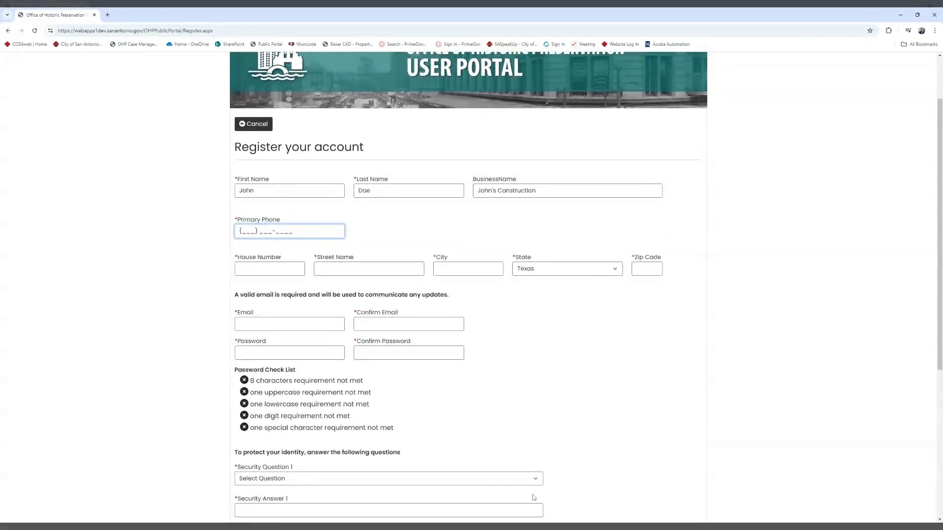
scroll(534, 498, down, 2)
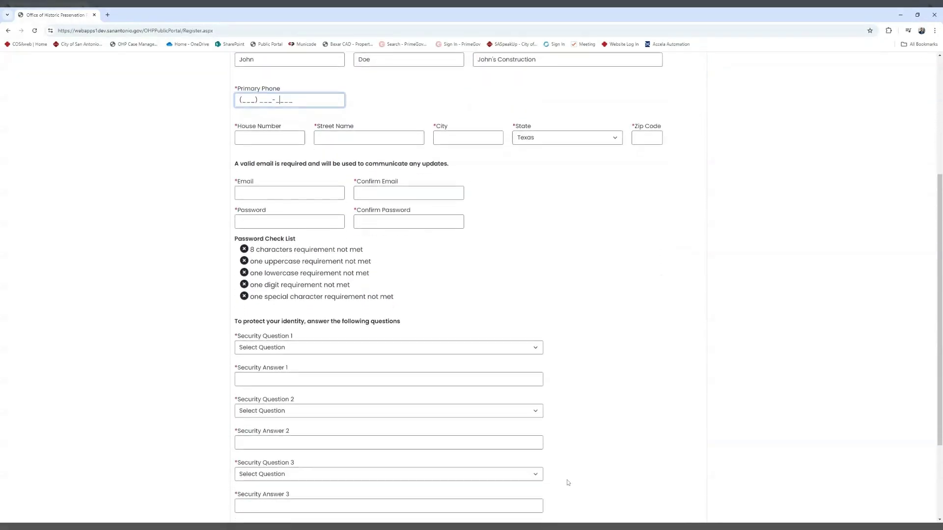
scroll(567, 482, down, 2)
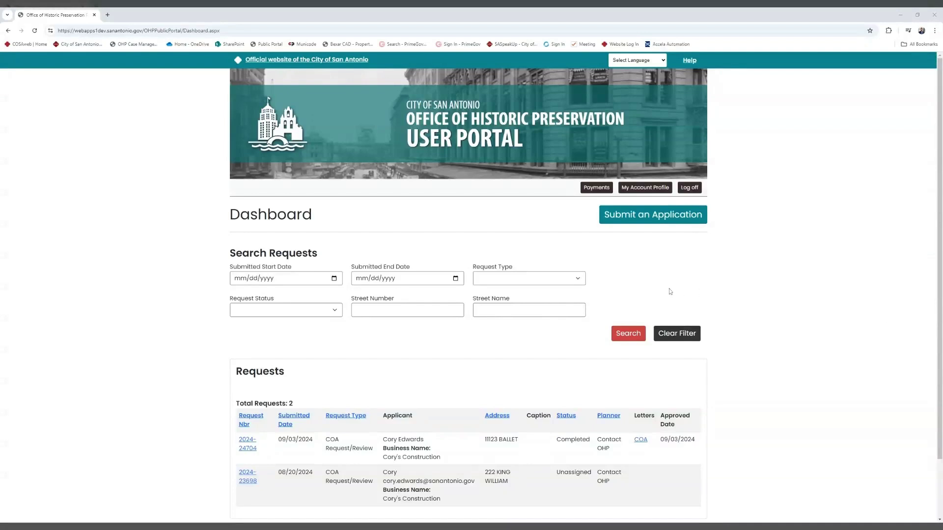
scroll(670, 292, down, 2)
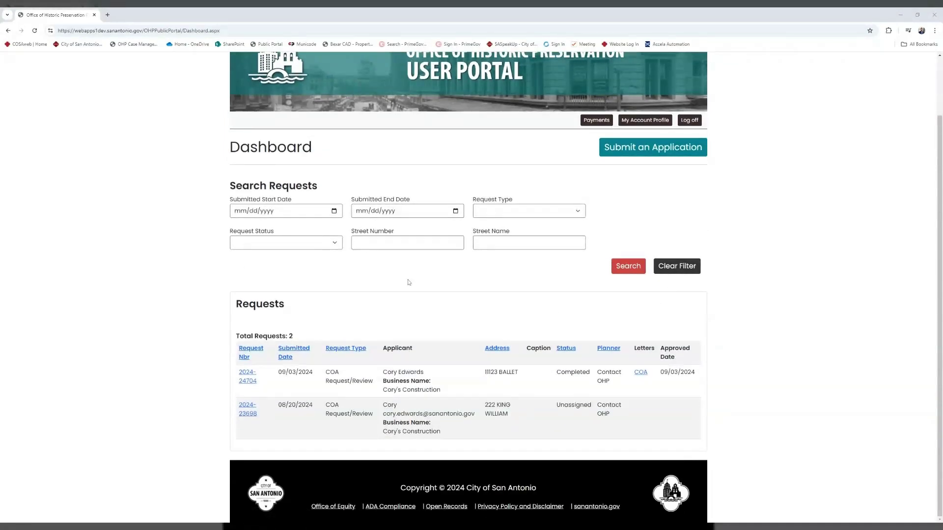
click(335, 245)
click(306, 252)
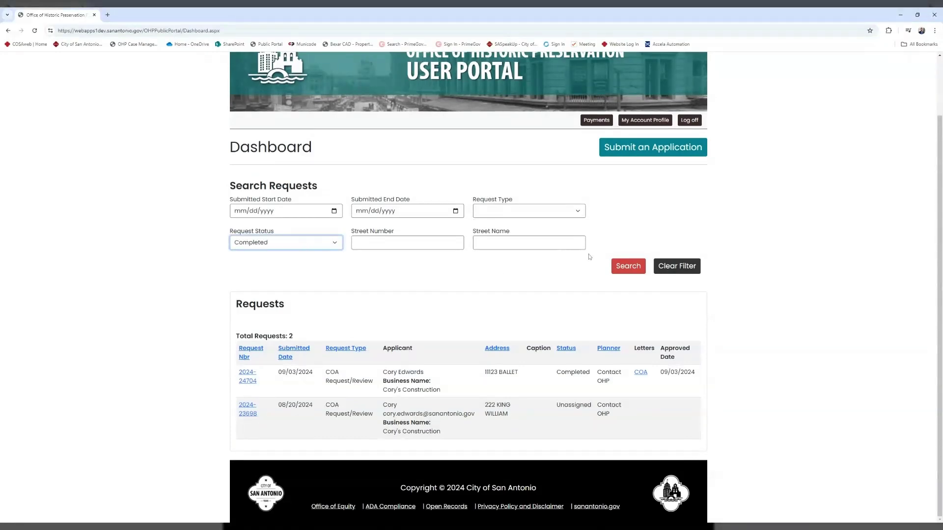
click(622, 266)
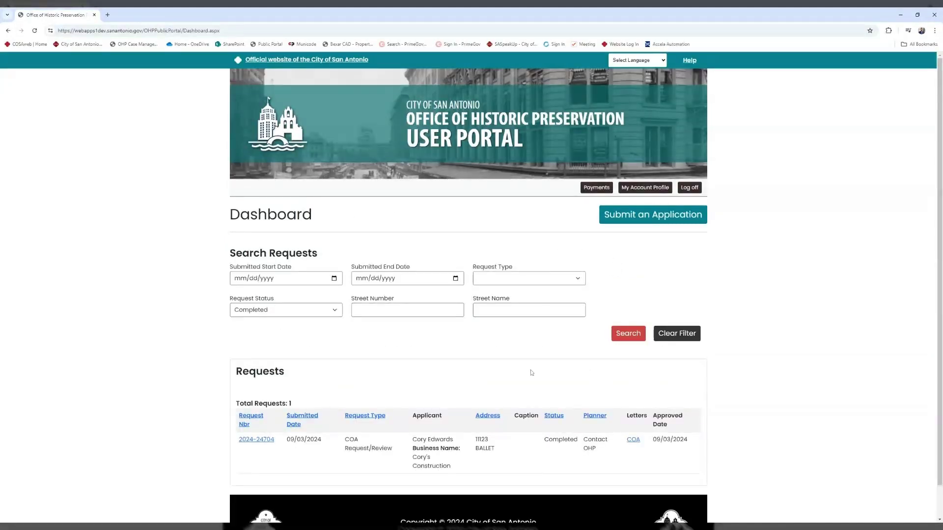
scroll(531, 373, down, 1)
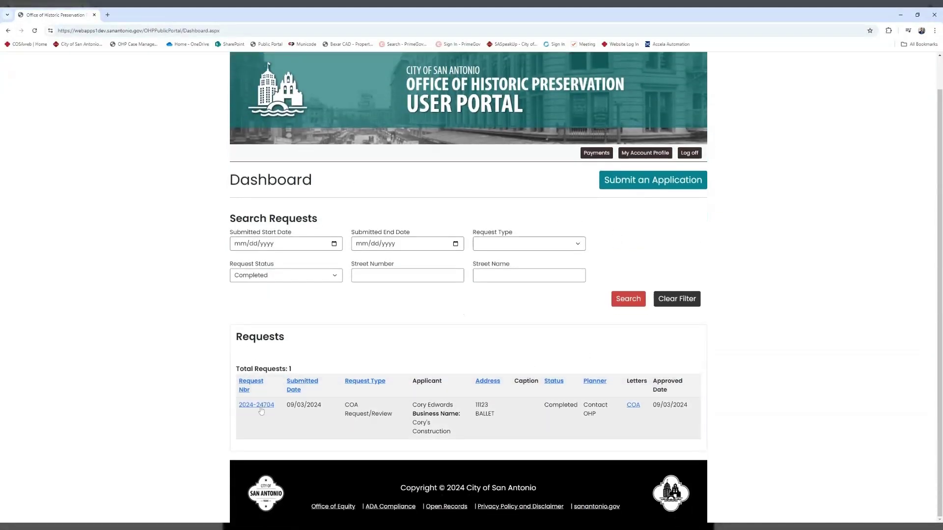
- Start a new application and review the Which Form Do I Need? guidance
click(636, 184)
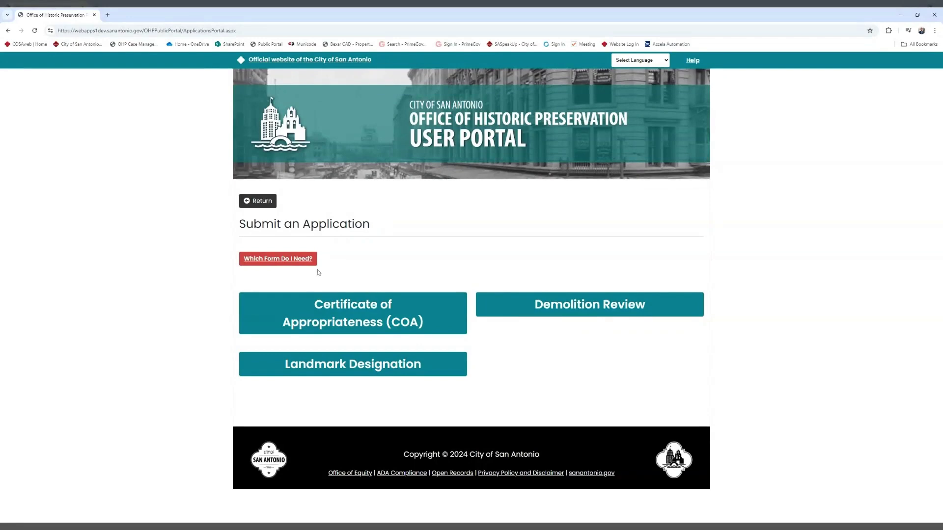
click(298, 264)
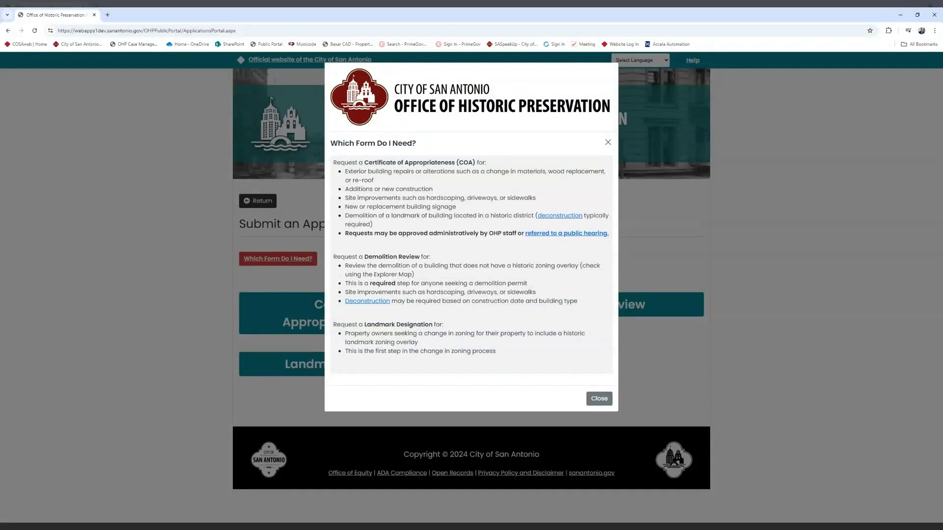
click(599, 398)
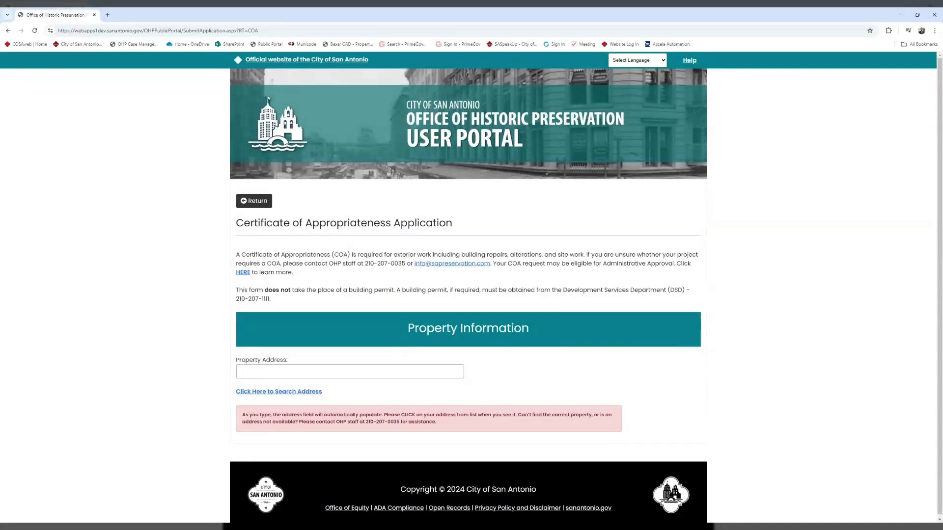
click(350, 371)
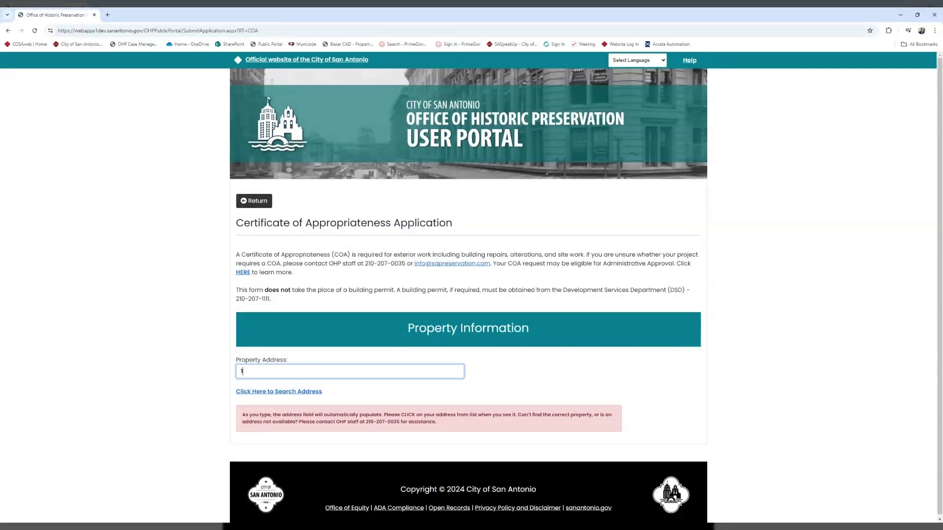
text(W)
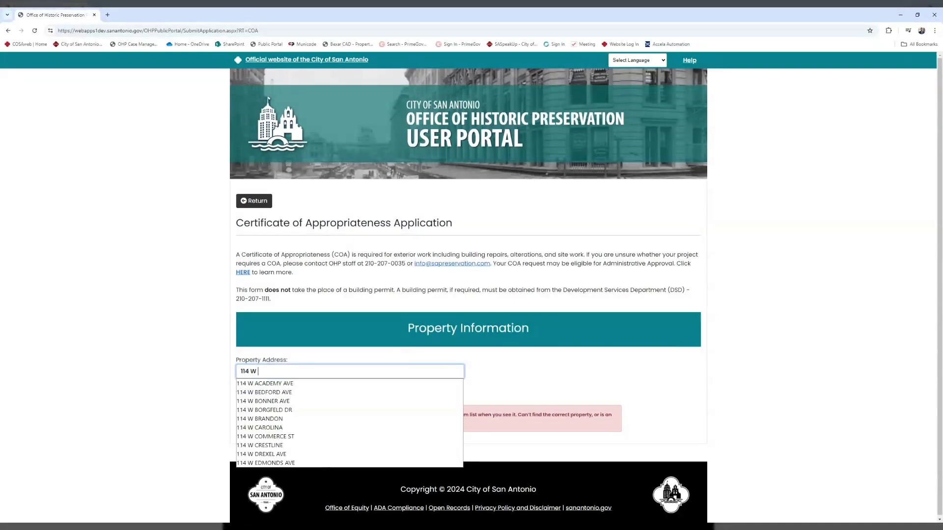
text( Comm)
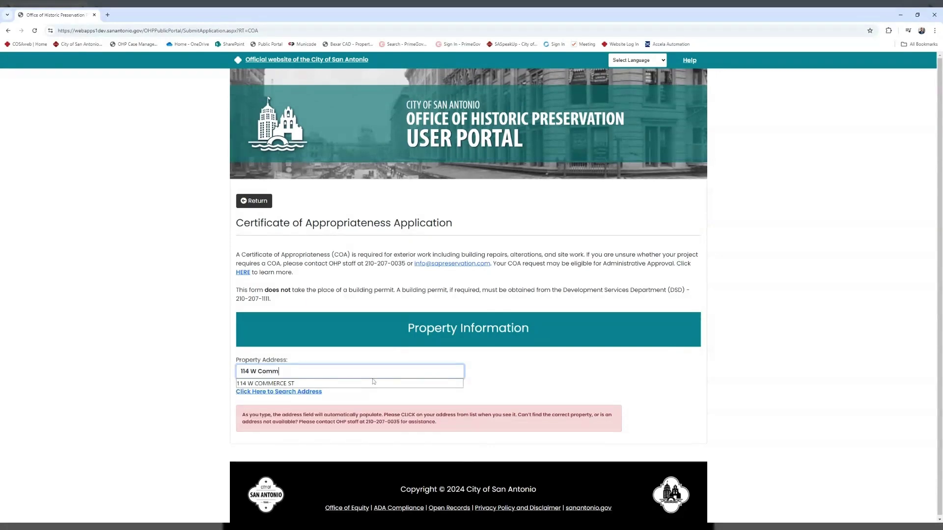
click(367, 385)
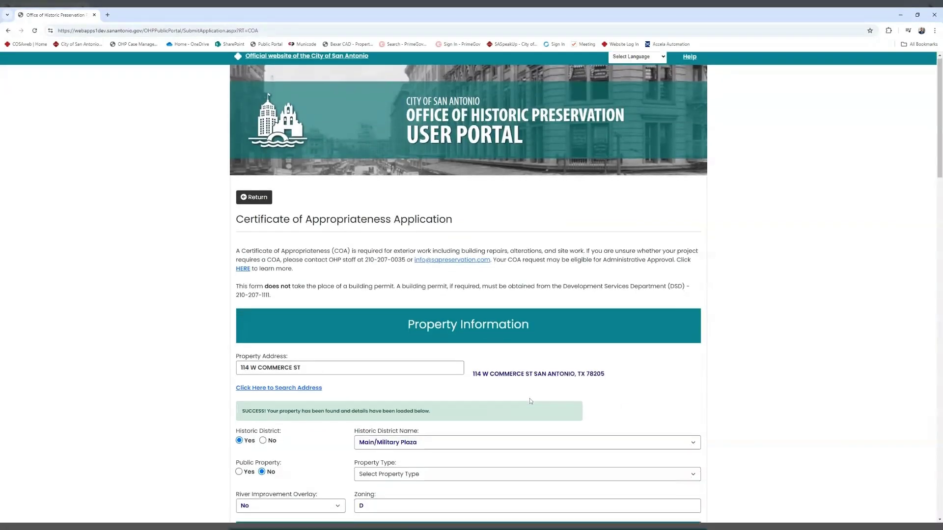
scroll(530, 398, down, 3)
scroll(530, 398, down, 2)
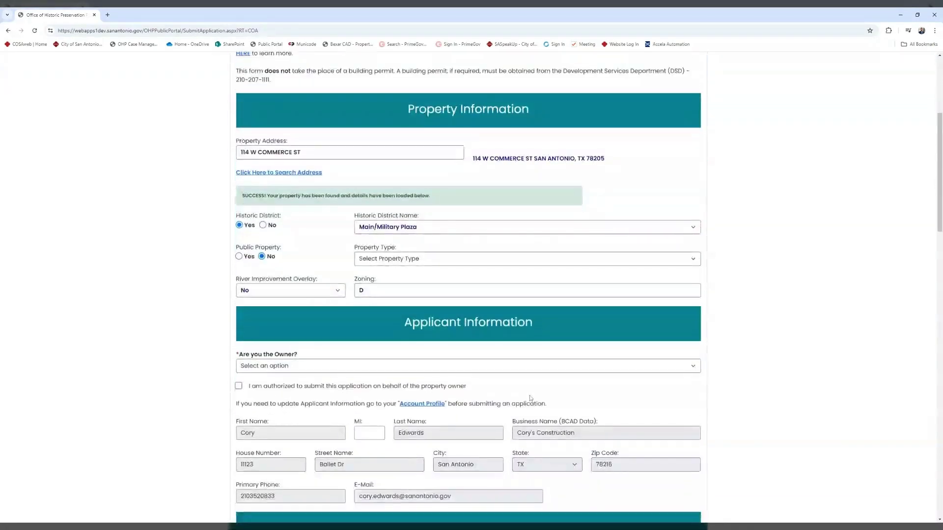
scroll(529, 401, down, 2)
scroll(529, 400, down, 2)
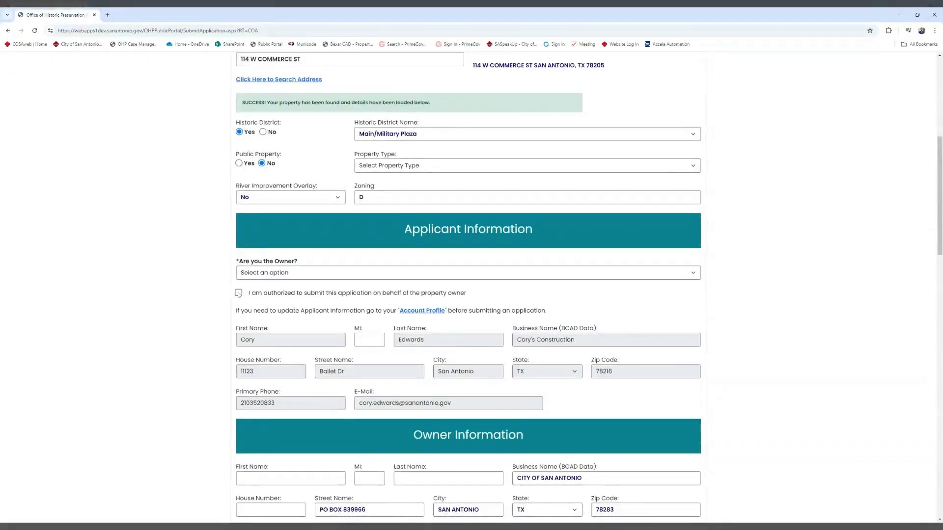
scroll(397, 317, down, 2)
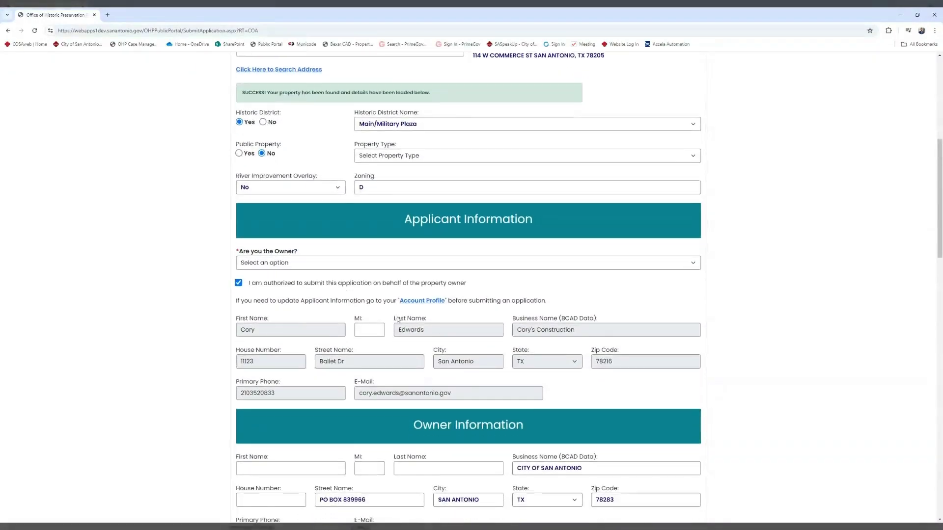
scroll(397, 317, down, 2)
scroll(397, 320, down, 1)
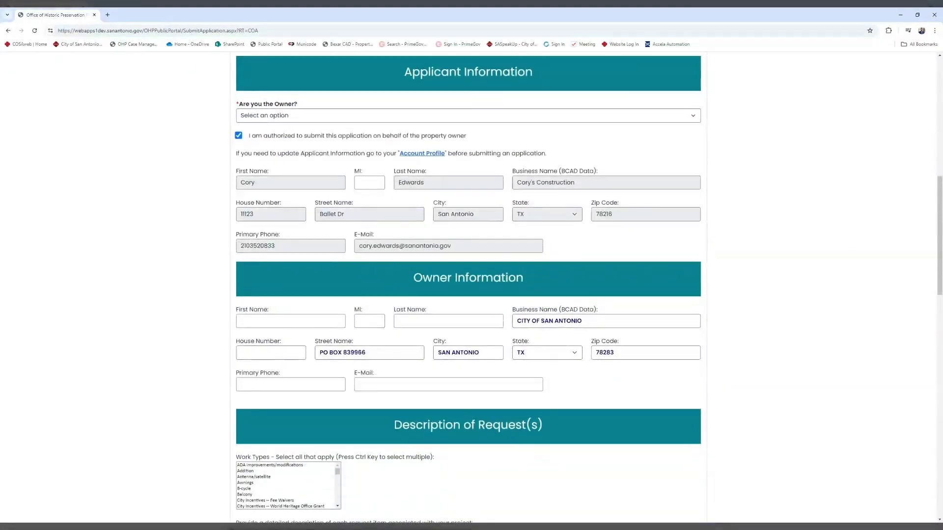
scroll(397, 320, down, 1)
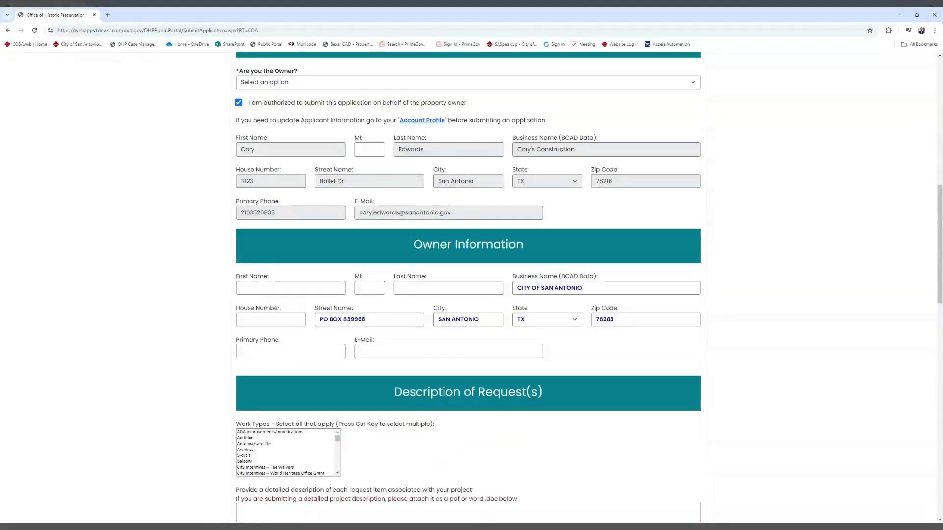
click(290, 384)
key(Tab)
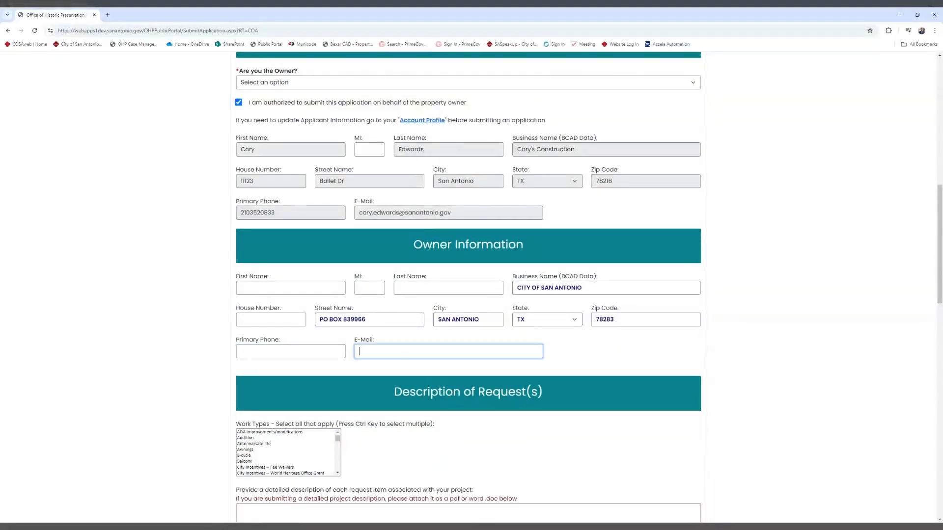
scroll(646, 359, down, 3)
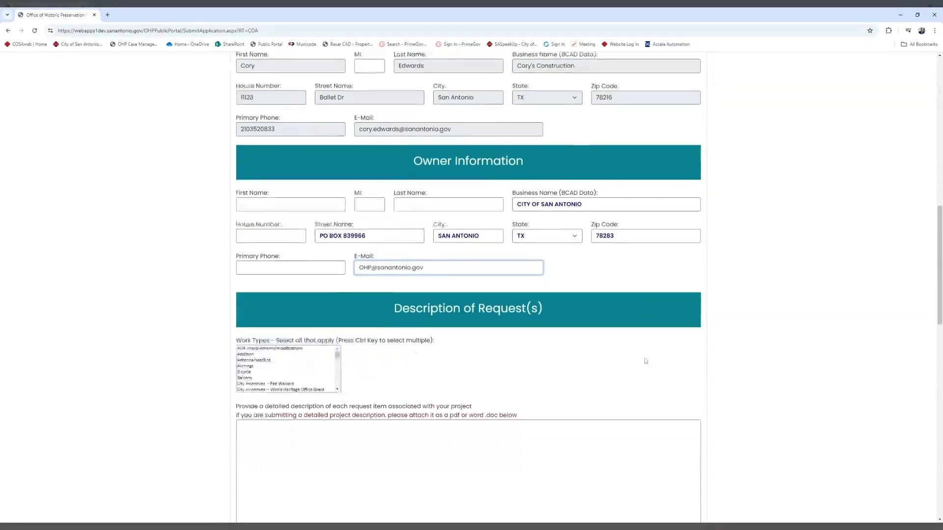
scroll(448, 337, down, 2)
scroll(449, 338, down, 1)
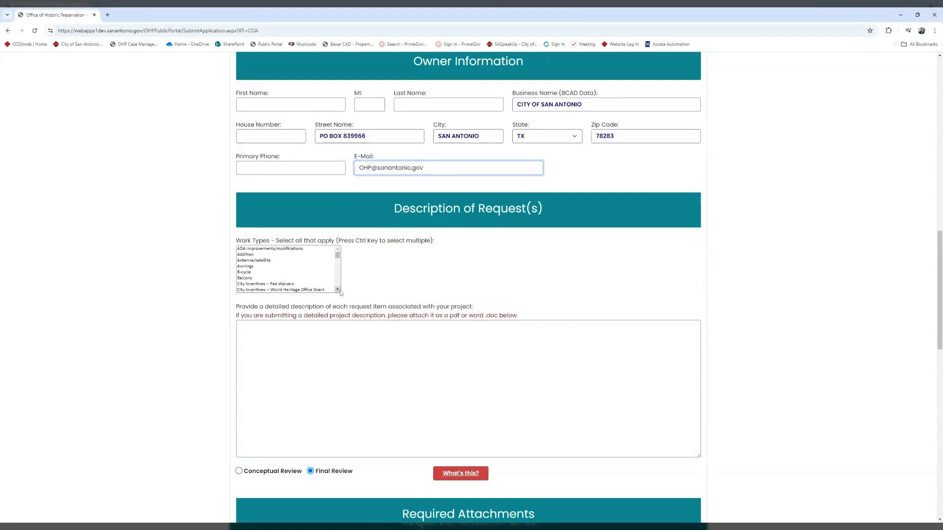
click(338, 290)
click(338, 290)
click(294, 346)
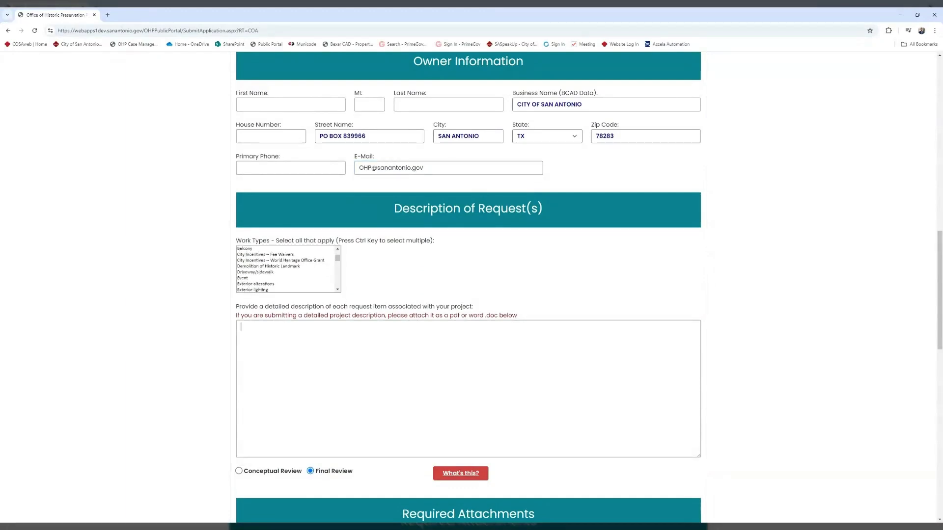
scroll(467, 331, down, 2)
scroll(468, 331, down, 1)
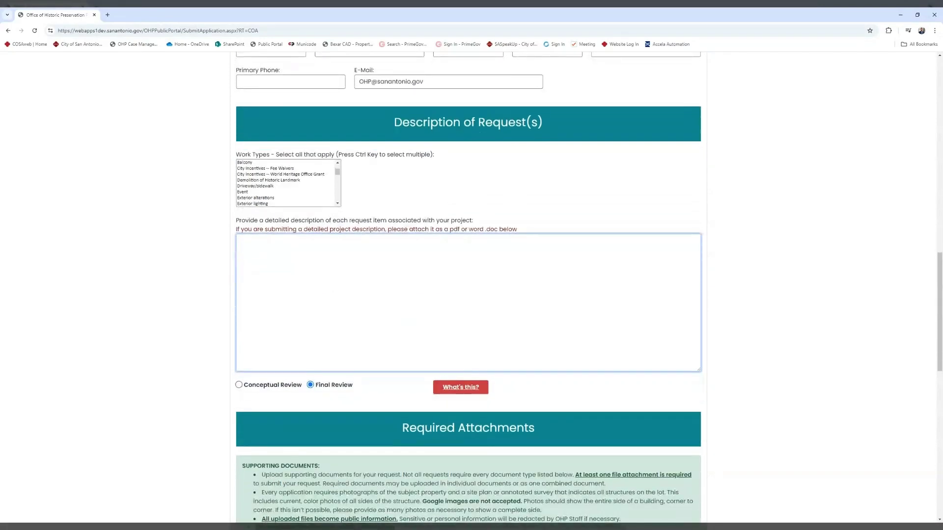
scroll(467, 332, down, 2)
scroll(468, 332, down, 1)
scroll(467, 332, down, 1)
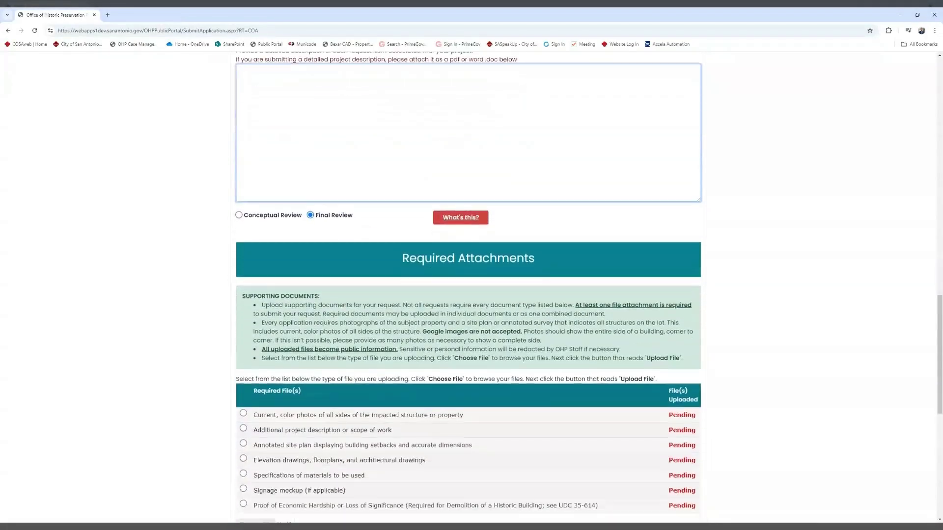
scroll(468, 331, down, 2)
scroll(468, 331, down, 1)
scroll(468, 331, down, 1)
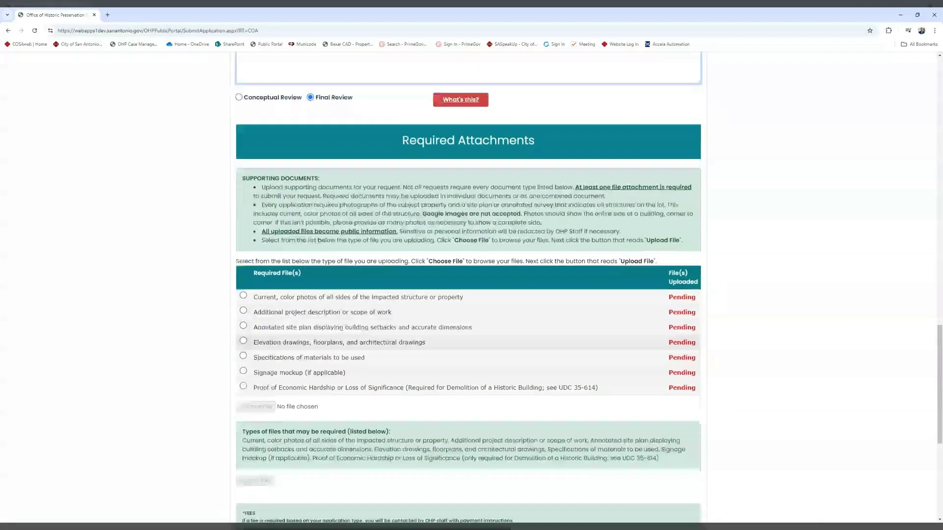
click(243, 297)
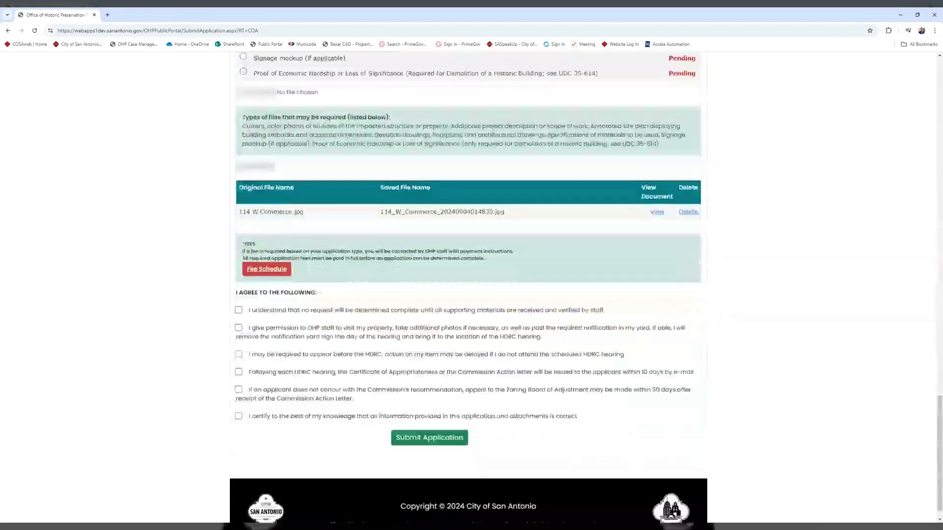
- Tick all six agreement checkboxes and submit the COA application
click(238, 309)
click(238, 327)
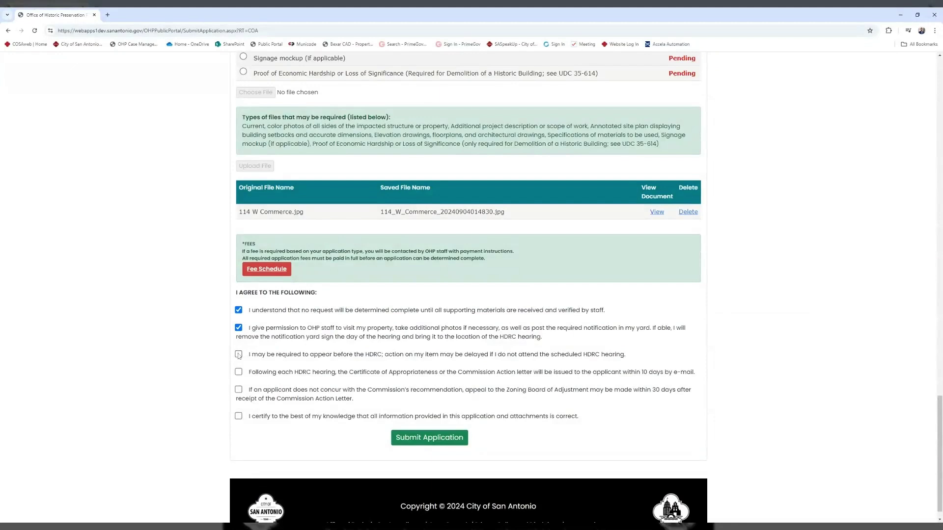
click(238, 353)
click(238, 372)
click(237, 390)
click(238, 416)
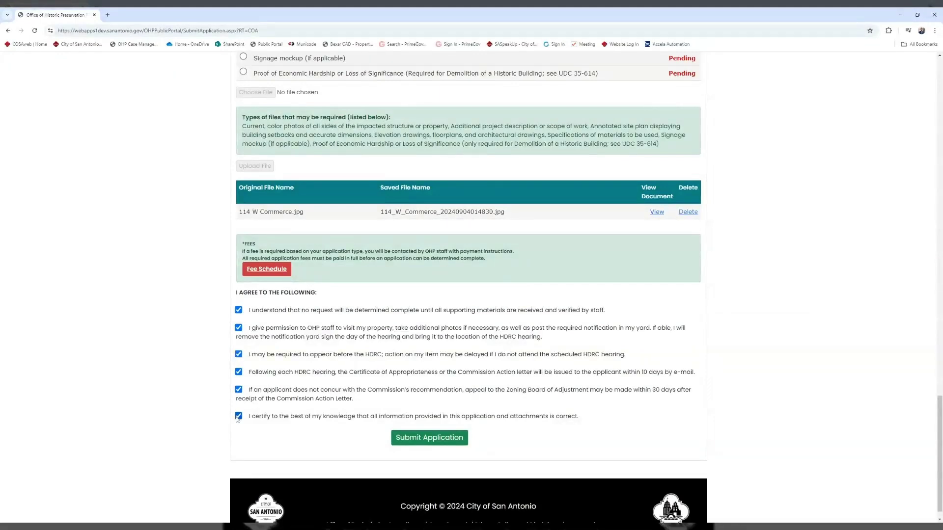
click(402, 439)
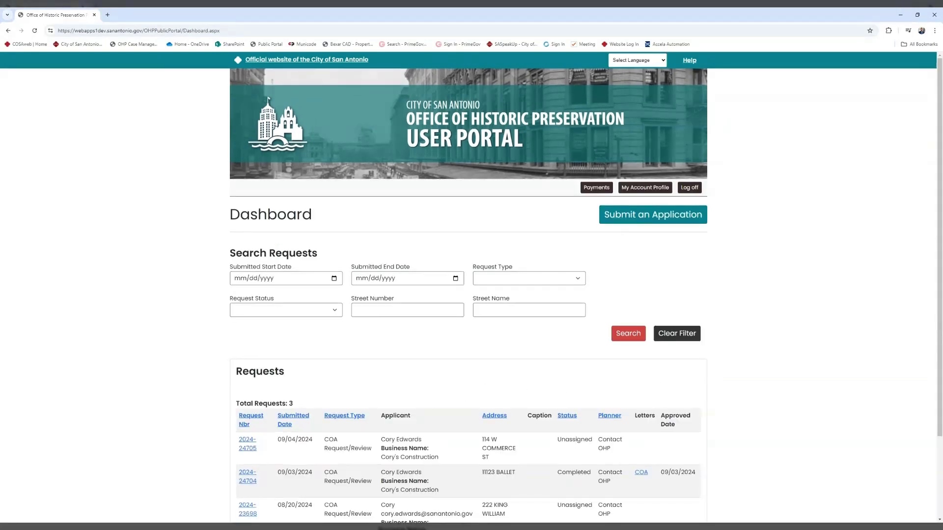
scroll(656, 318, down, 3)
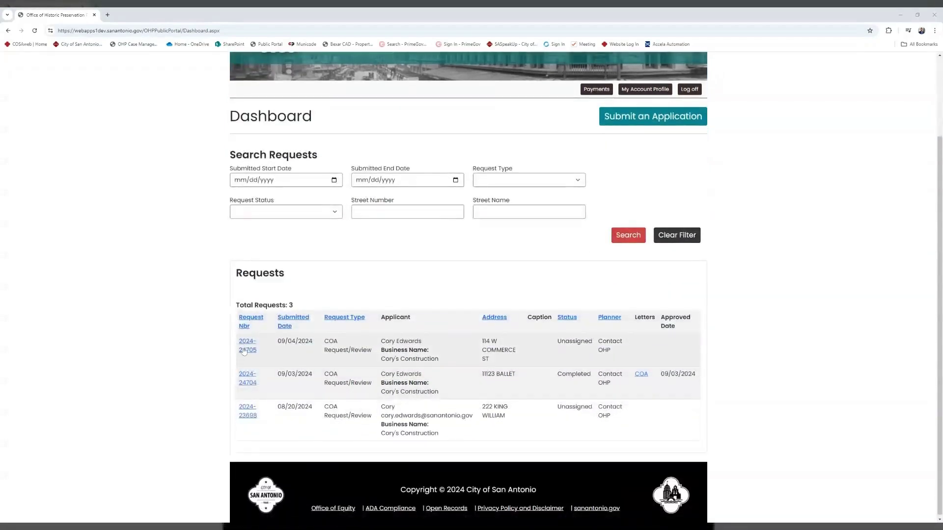
click(247, 345)
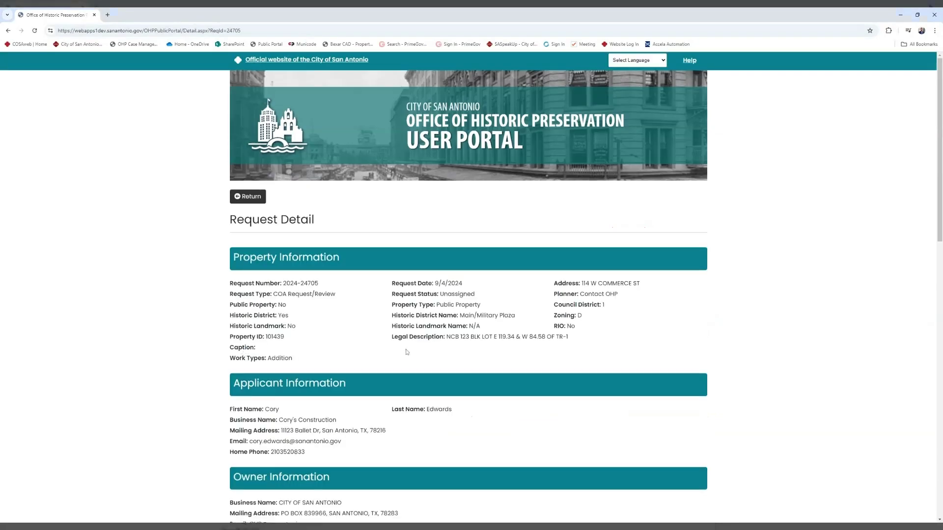
scroll(616, 352, down, 3)
scroll(616, 352, down, 3)
scroll(590, 353, down, 2)
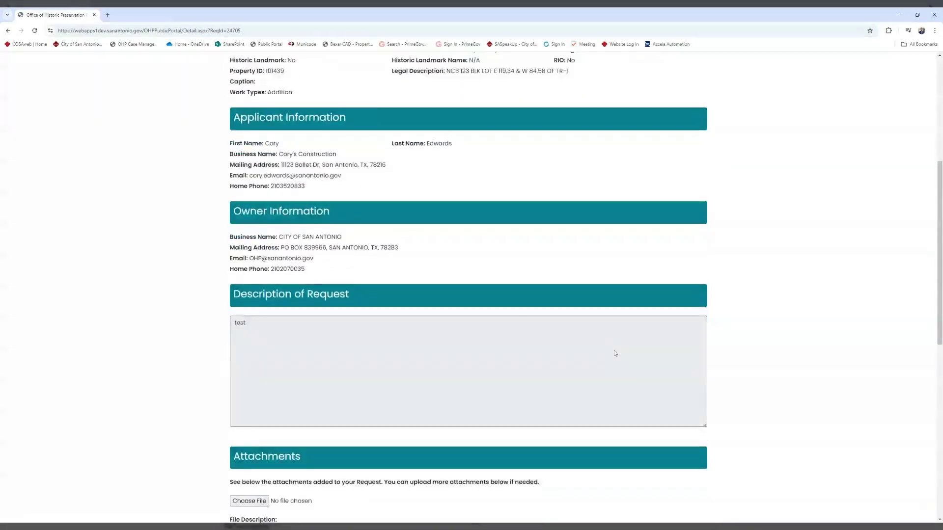
scroll(552, 353, down, 3)
scroll(552, 354, down, 2)
scroll(515, 353, down, 2)
scroll(479, 358, down, 3)
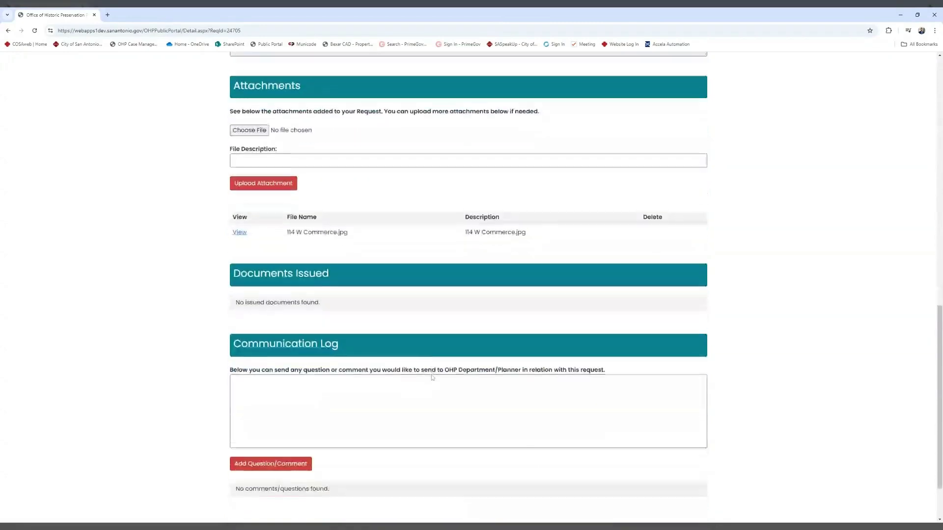
scroll(439, 361, down, 2)
scroll(439, 362, down, 2)
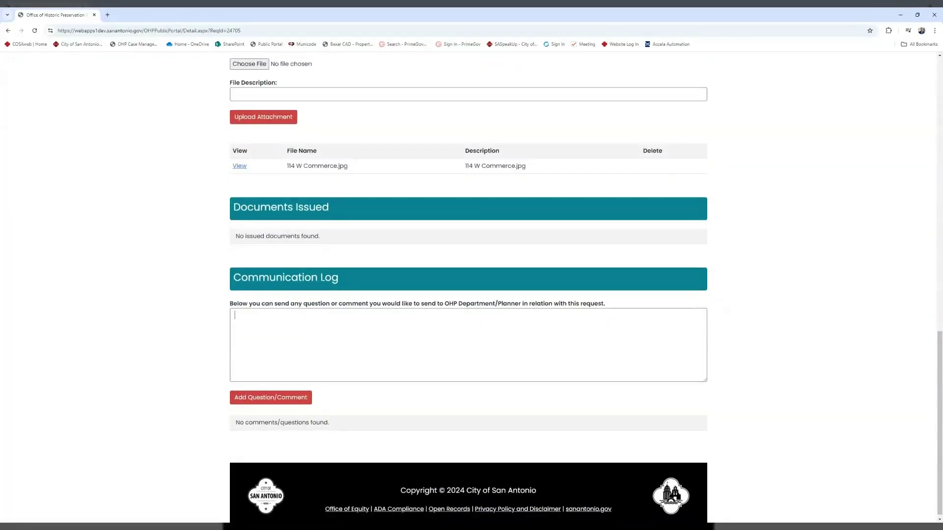
- Post "I have a question about my application." to the communication log and return to the dashboard
click(234, 315)
text(have a q)
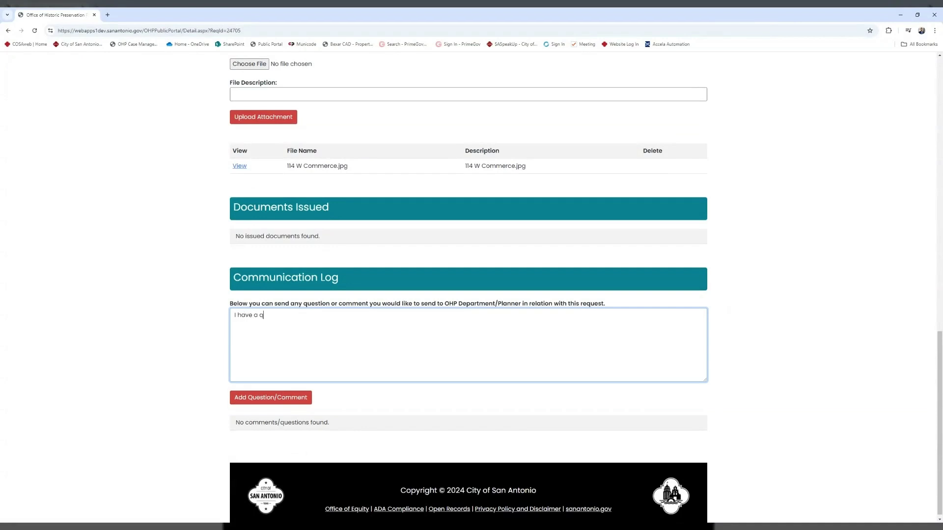
text(tion a)
text(ication.)
click(270, 398)
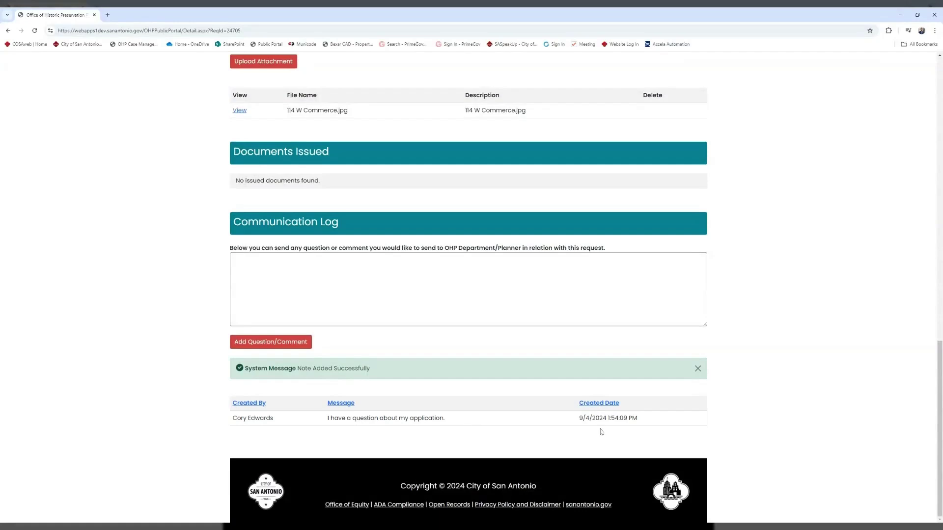
key(alt+Left)
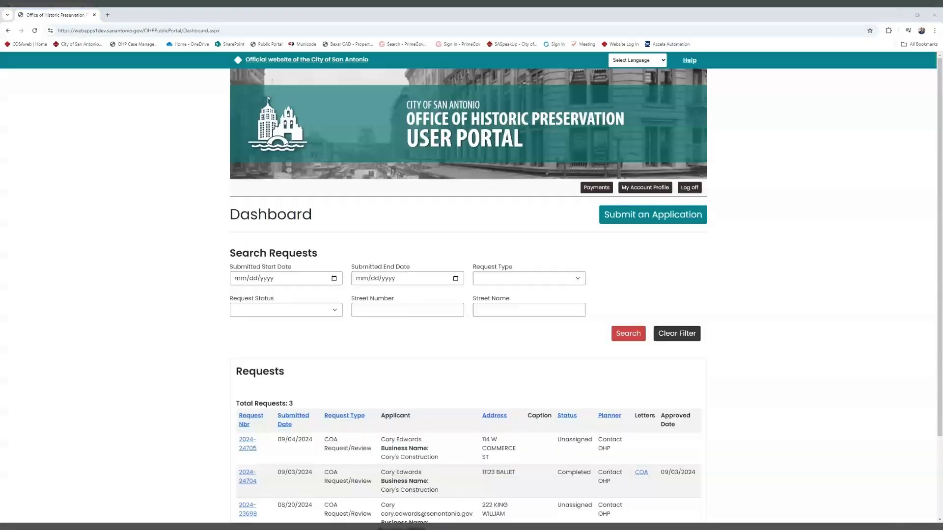
- View the Payments page listing two pending $100.00 fees
click(597, 188)
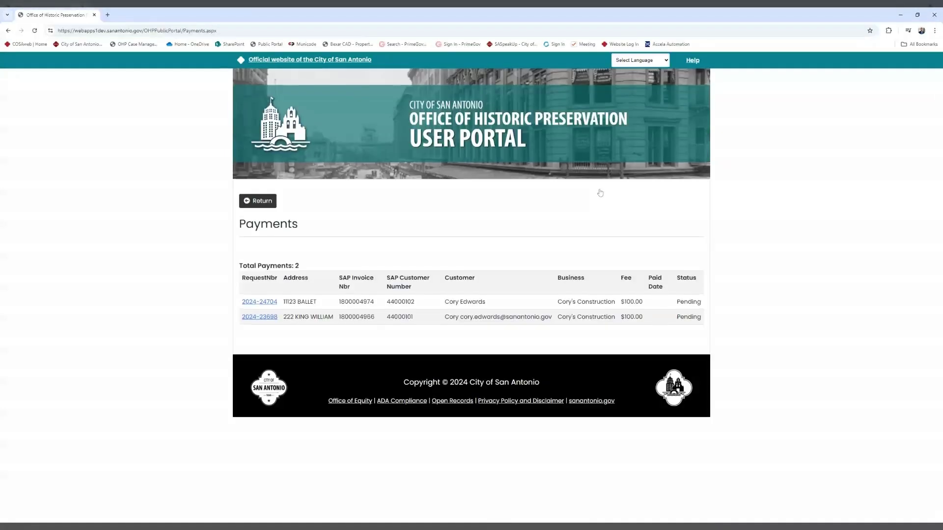